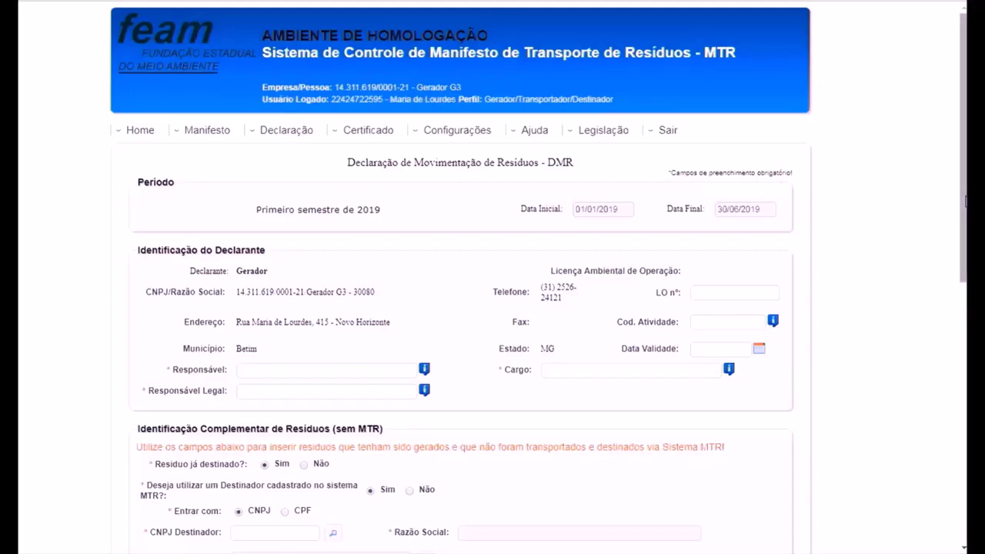
# Enter the responsible person's name, the legal representative's name and the operating licence number
pyautogui.moveTo(962, 201); pyautogui.dragTo(961, 457)
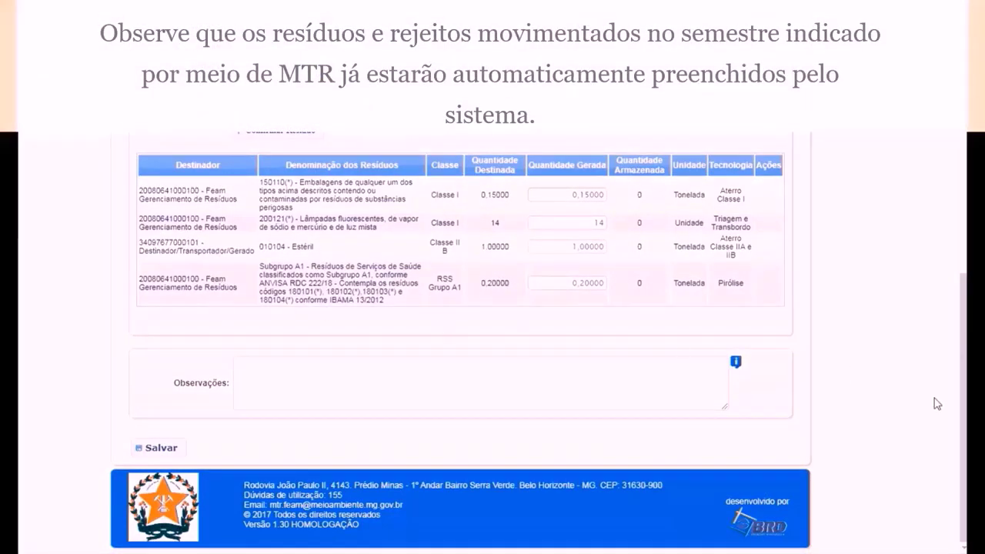
pyautogui.moveTo(961, 437); pyautogui.dragTo(961, 161)
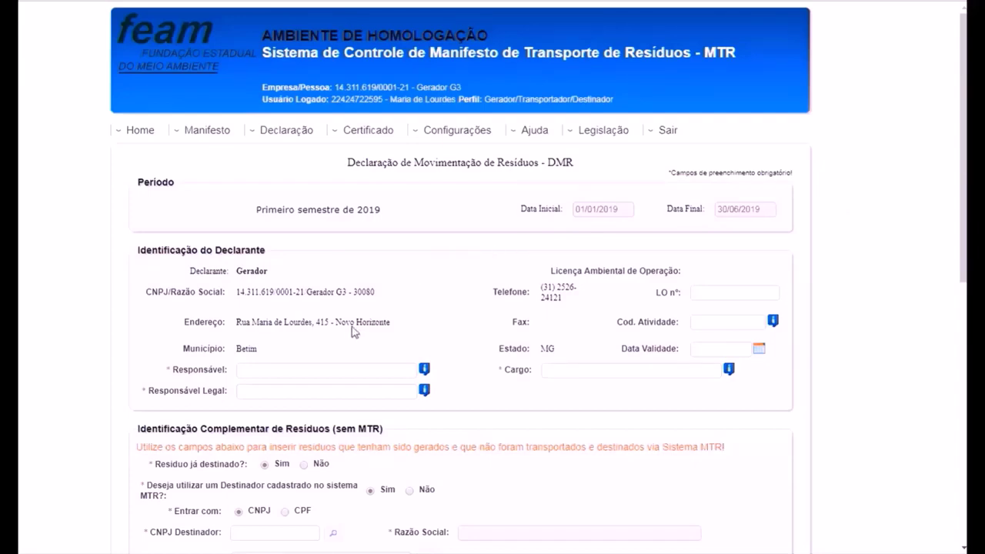
pyautogui.click(289, 369)
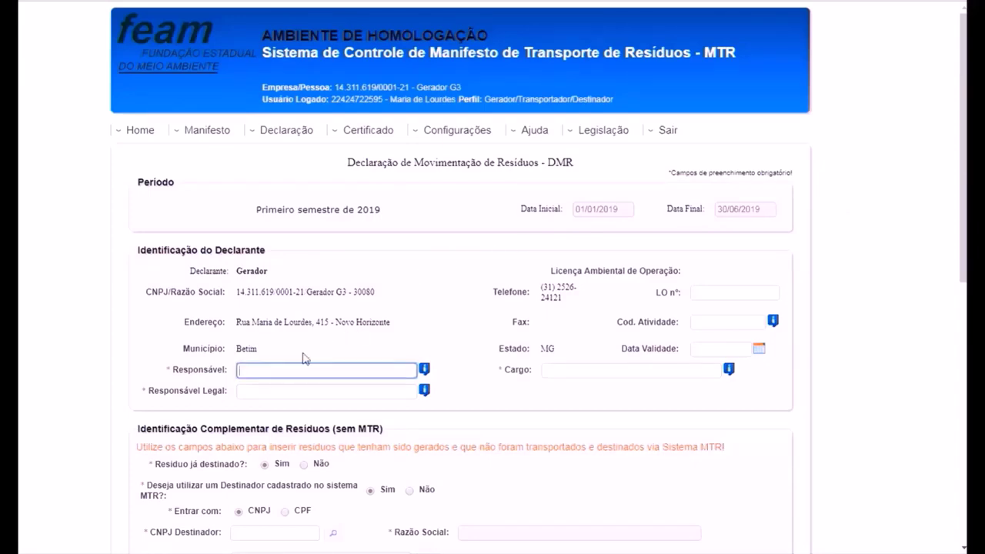
pyautogui.write('Alexandra')
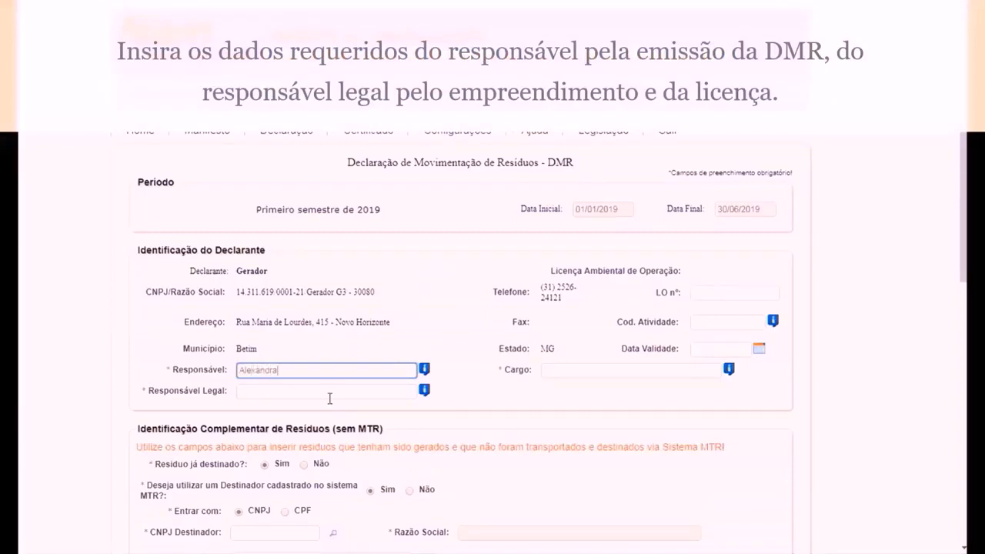
pyautogui.click(330, 394)
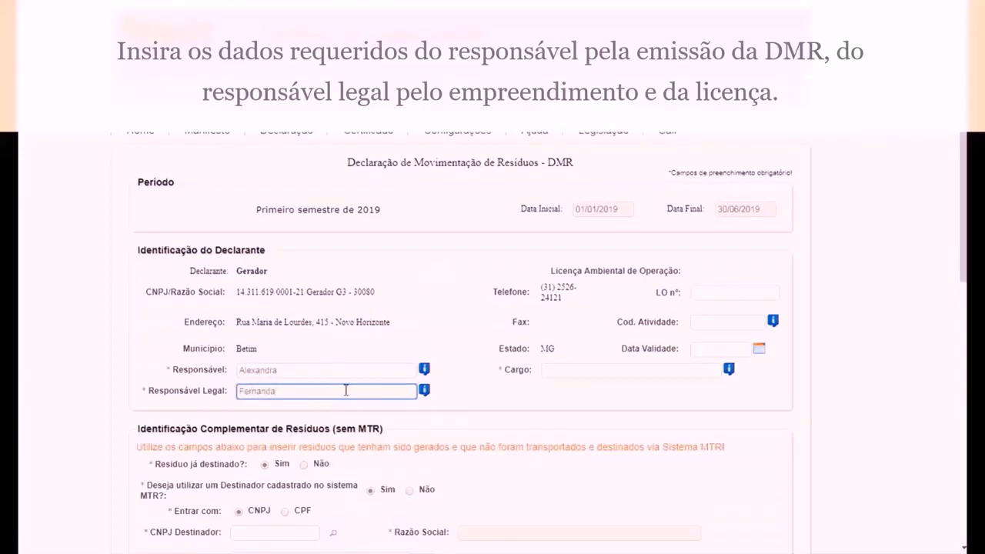
pyautogui.click(721, 293)
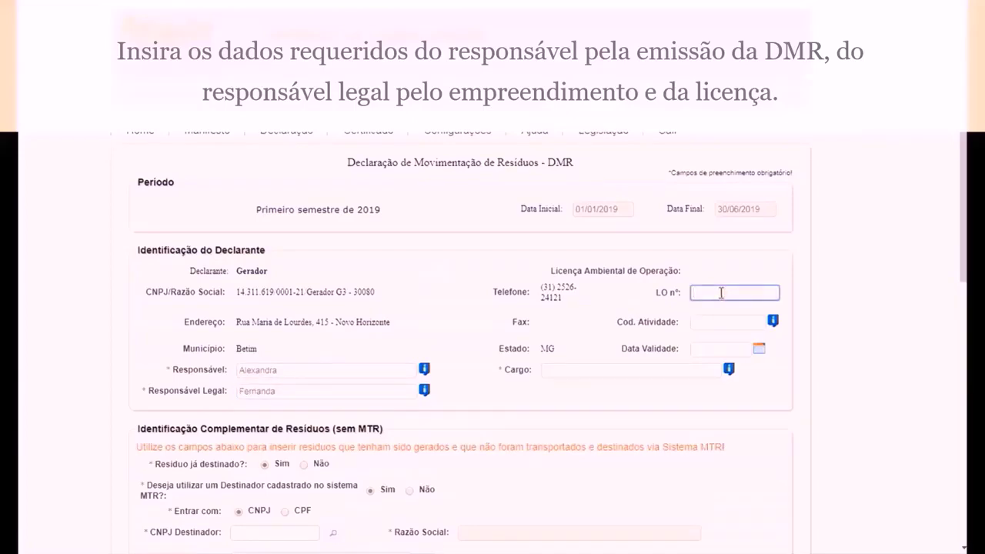
pyautogui.write('099/2016')
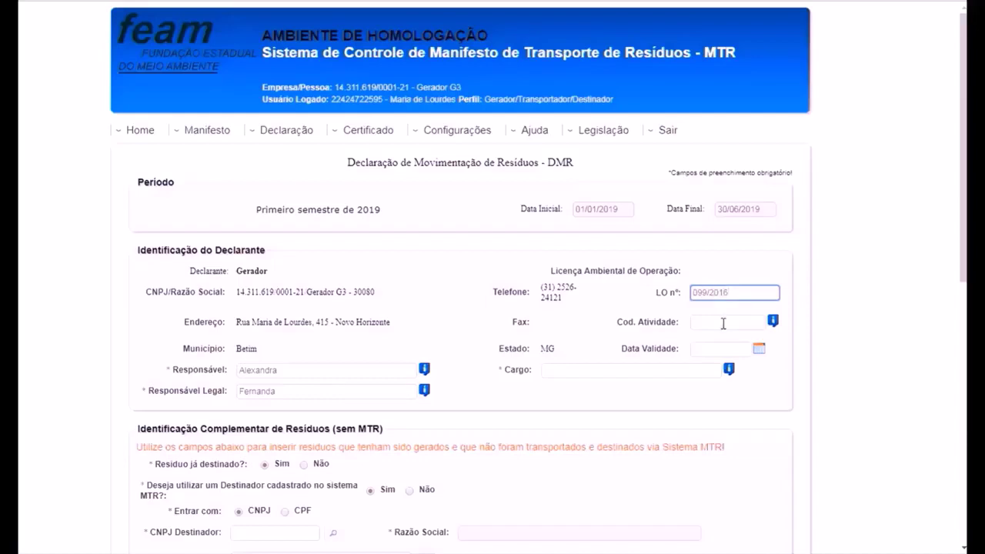
# Enter activity code A-05-03-7 and validity date 01/12/2020, then begin typing the job title
pyautogui.click(732, 323)
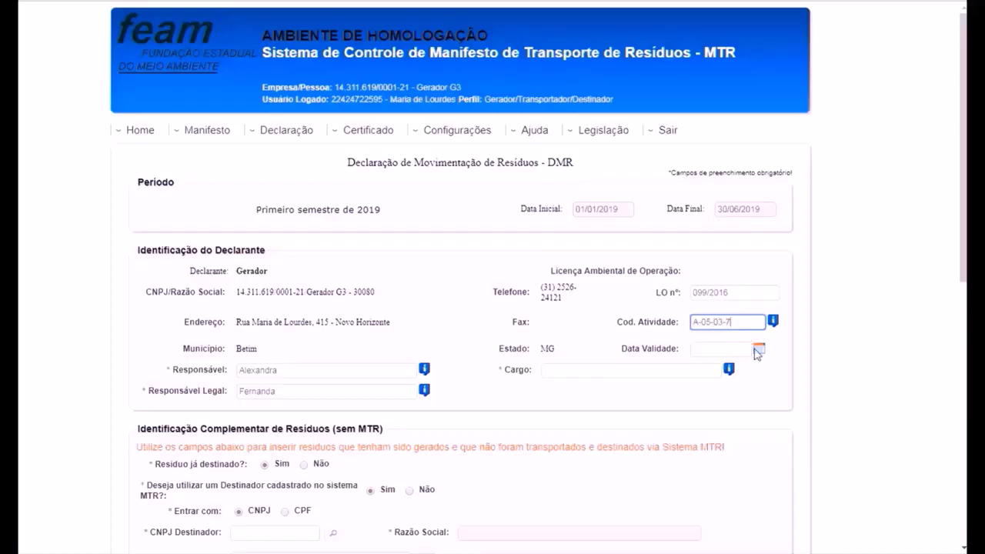
pyautogui.click(759, 349)
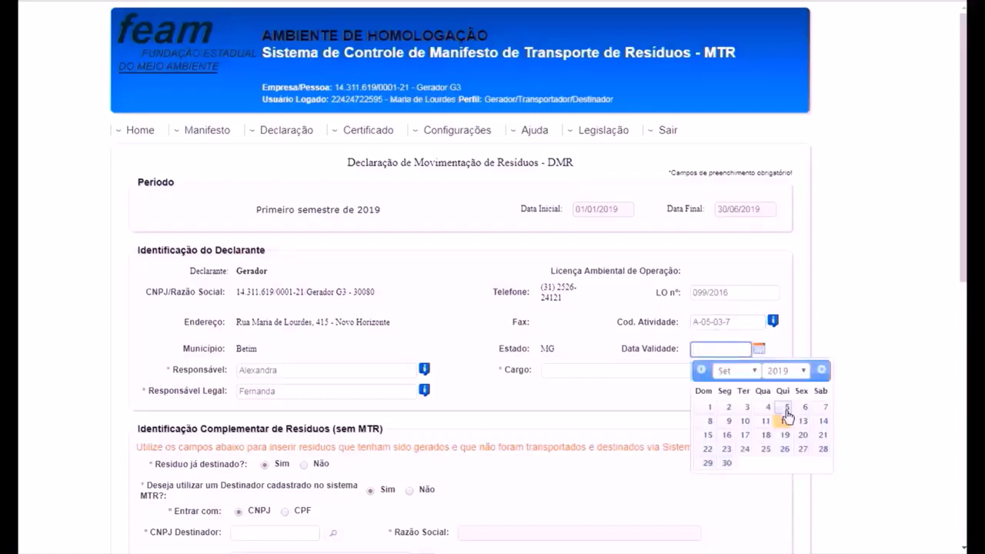
pyautogui.click(802, 371)
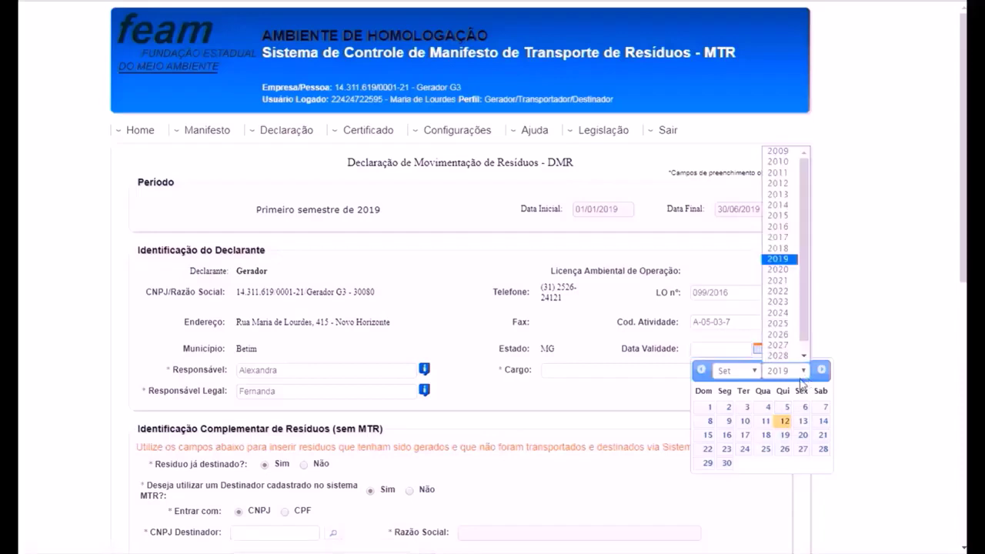
pyautogui.click(779, 270)
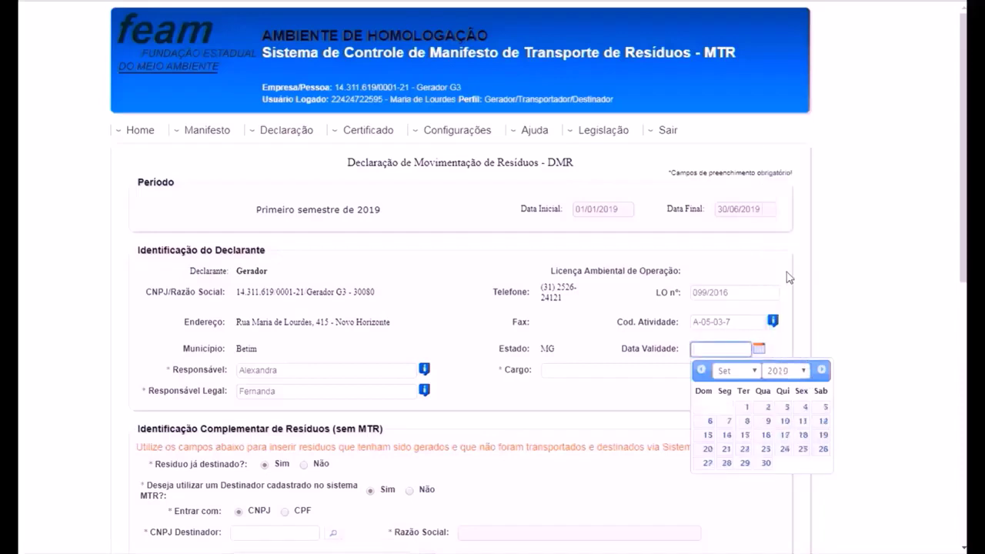
pyautogui.click(753, 375)
pyautogui.click(743, 505)
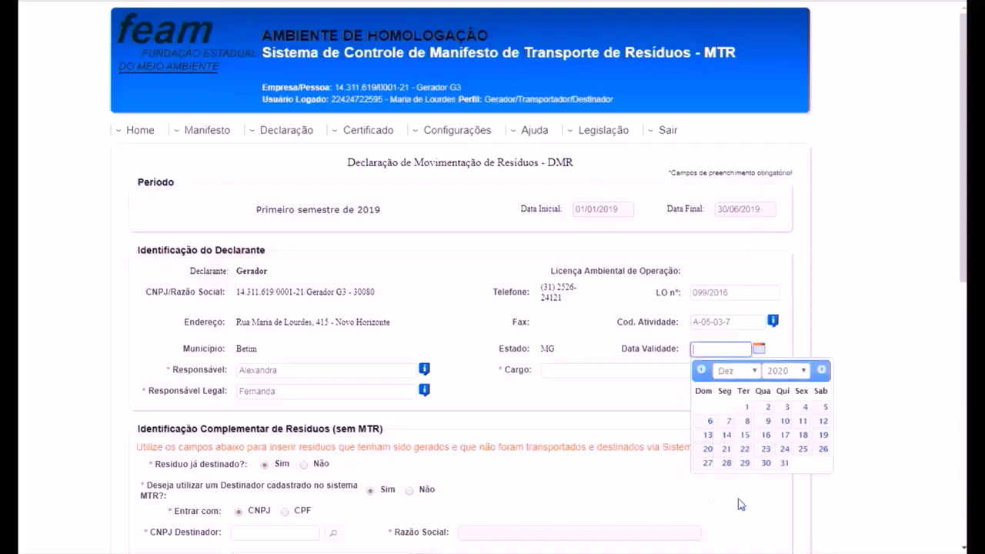
pyautogui.click(746, 407)
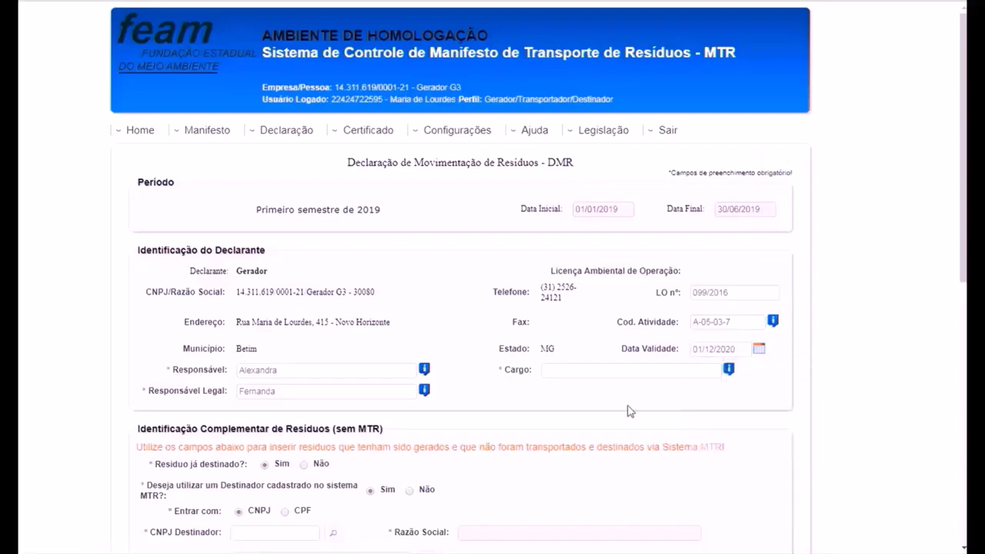
pyautogui.click(602, 369)
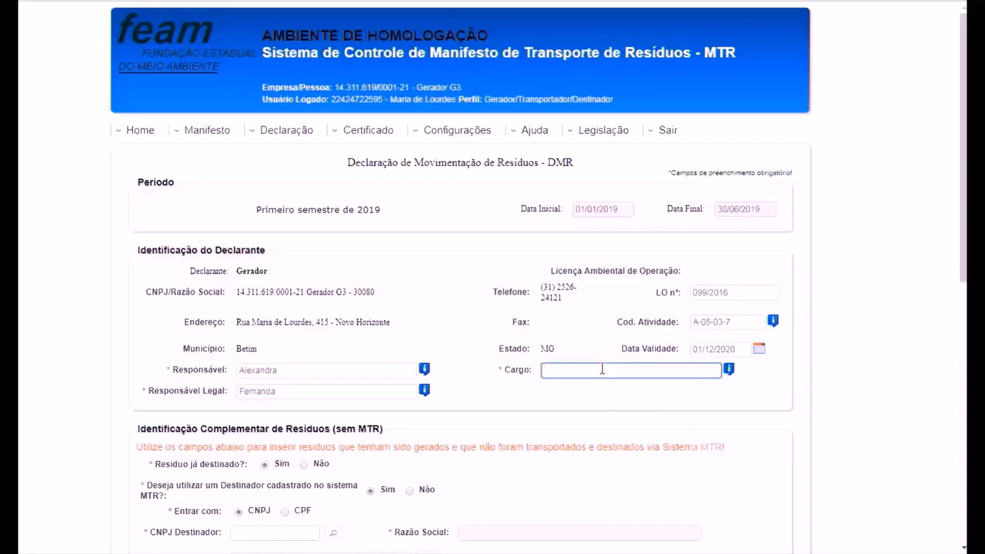
pyautogui.write('Respos')
# Paste the destination CNPJ, look it up as Trans Recicl, and bring up the residue search
pyautogui.scroll(-6, 599, 372)
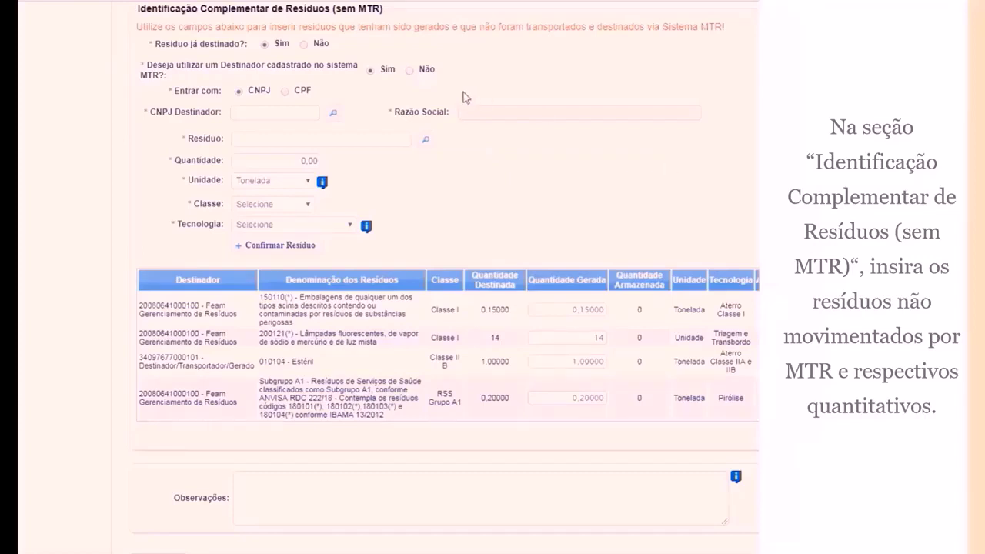
pyautogui.click(294, 109)
pyautogui.write('62.181.577/0001-02')
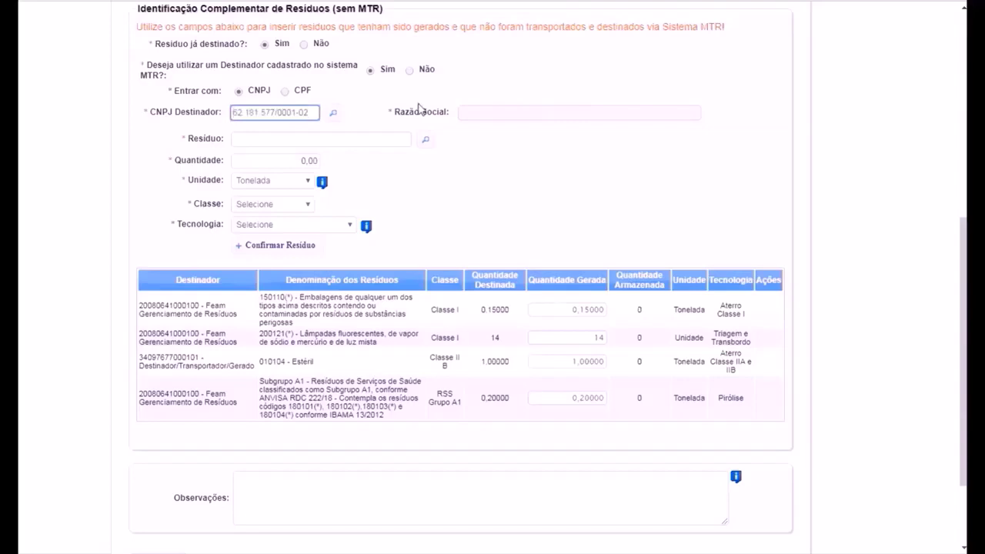
pyautogui.click(333, 113)
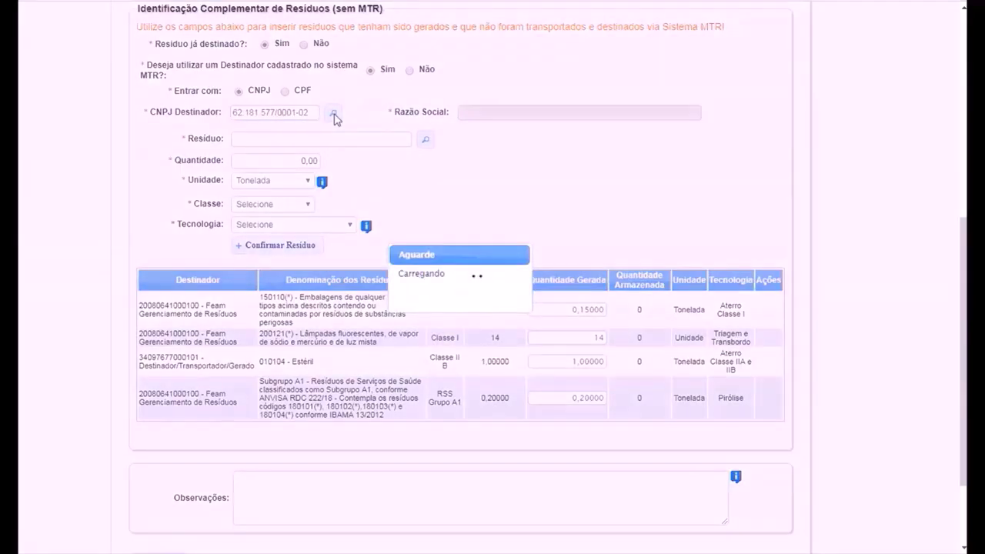
pyautogui.click(423, 142)
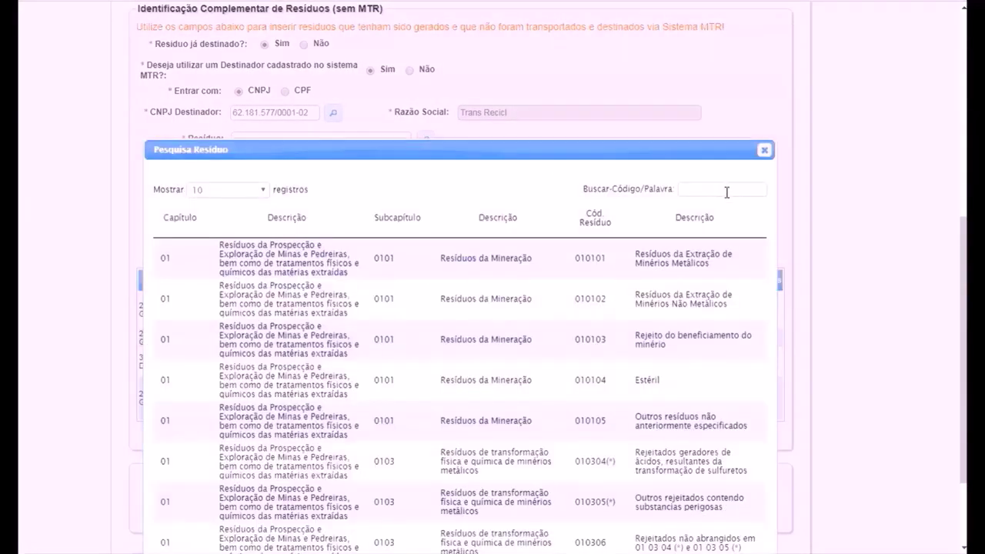
# Search residues for 'plástico', page through to page 5, and pick 200139 Plásticos
pyautogui.click(726, 193)
pyautogui.write('plástico')
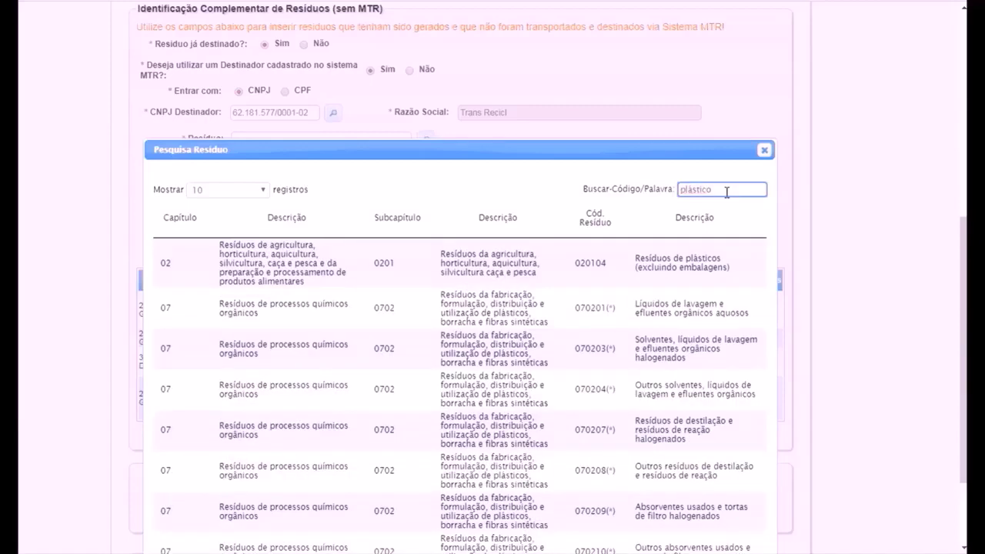
pyautogui.scroll(-3, 723, 338)
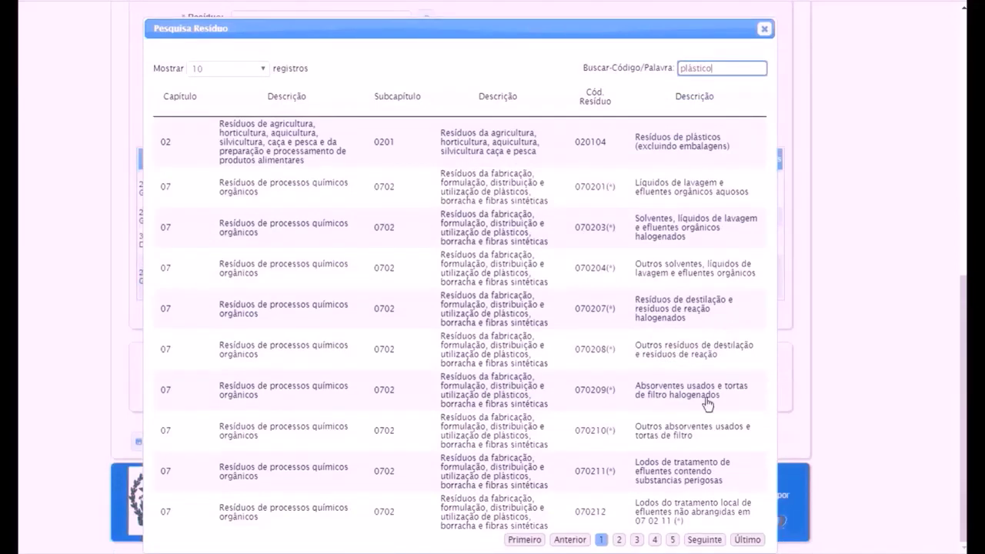
pyautogui.click(620, 538)
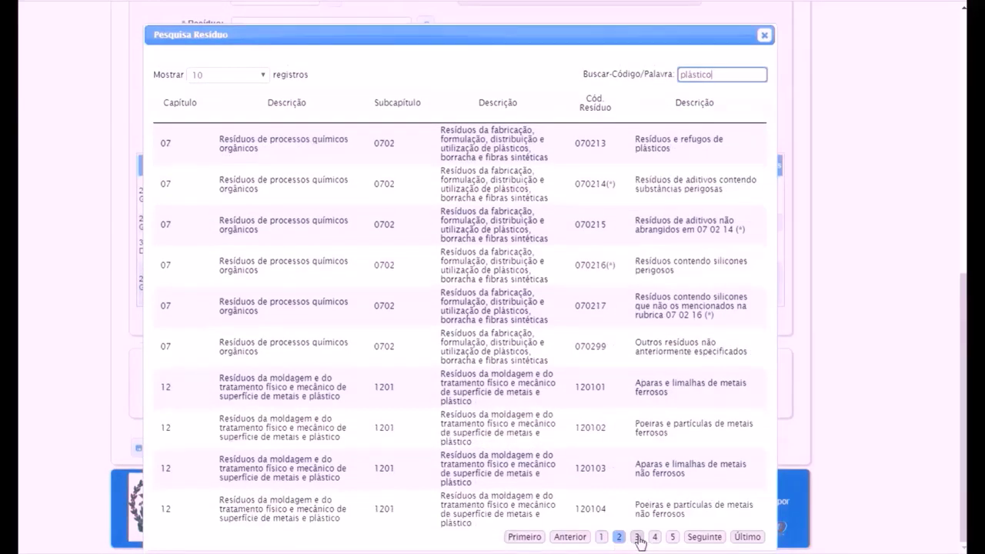
pyautogui.click(637, 538)
pyautogui.click(654, 538)
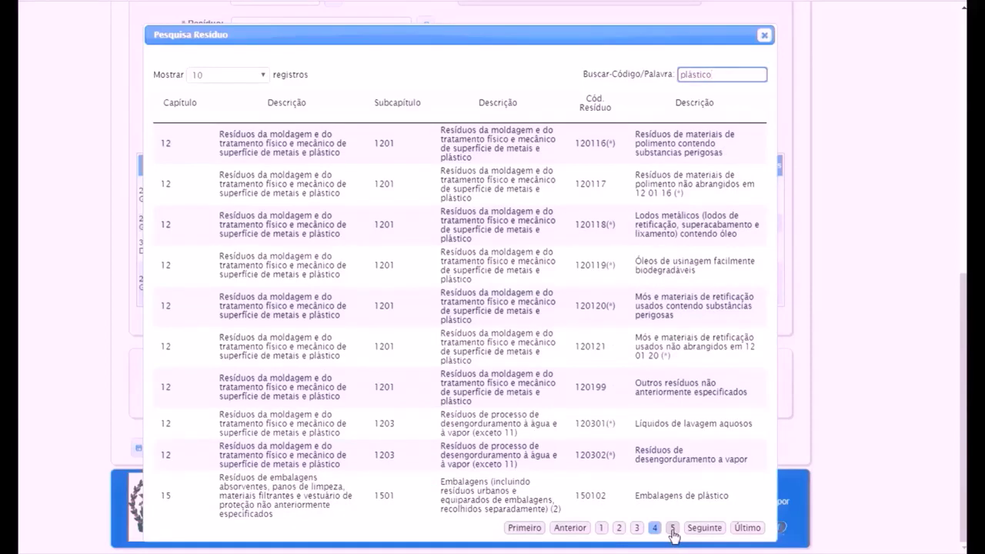
pyautogui.click(672, 529)
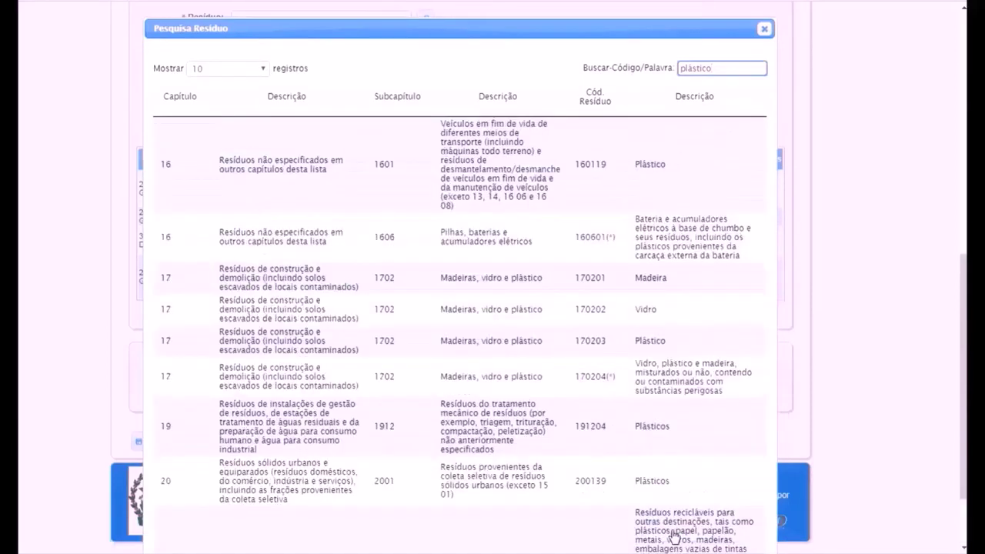
pyautogui.click(676, 479)
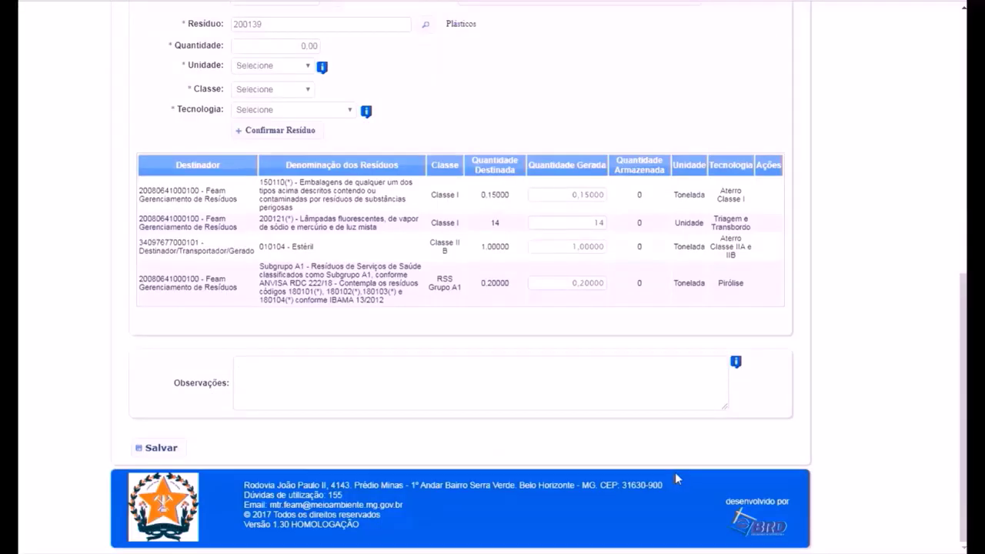
# Give Plásticos 0,90 Tonelada, Classe II B, Triagem e Transbordo, and confirm it into the table
pyautogui.scroll(3, 596, 371)
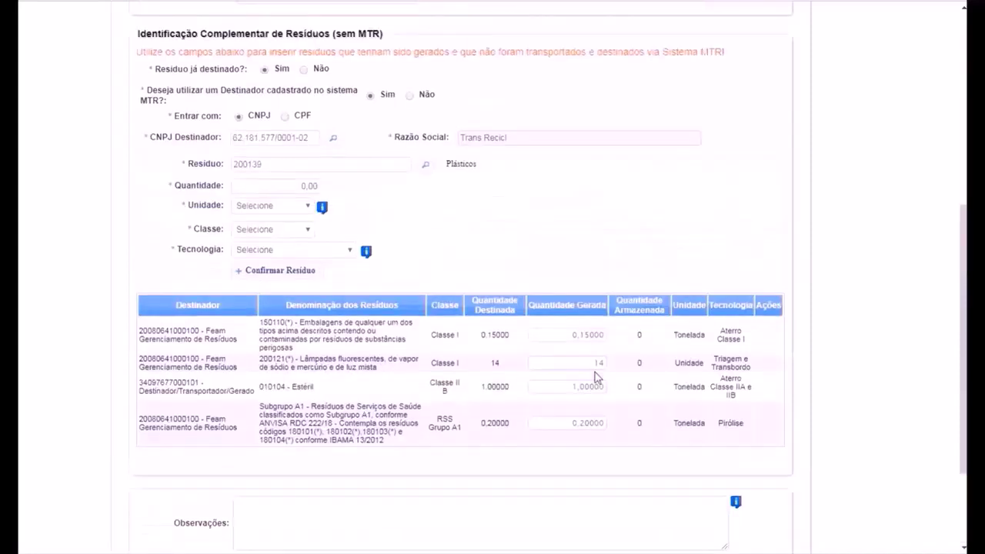
pyautogui.click(298, 186)
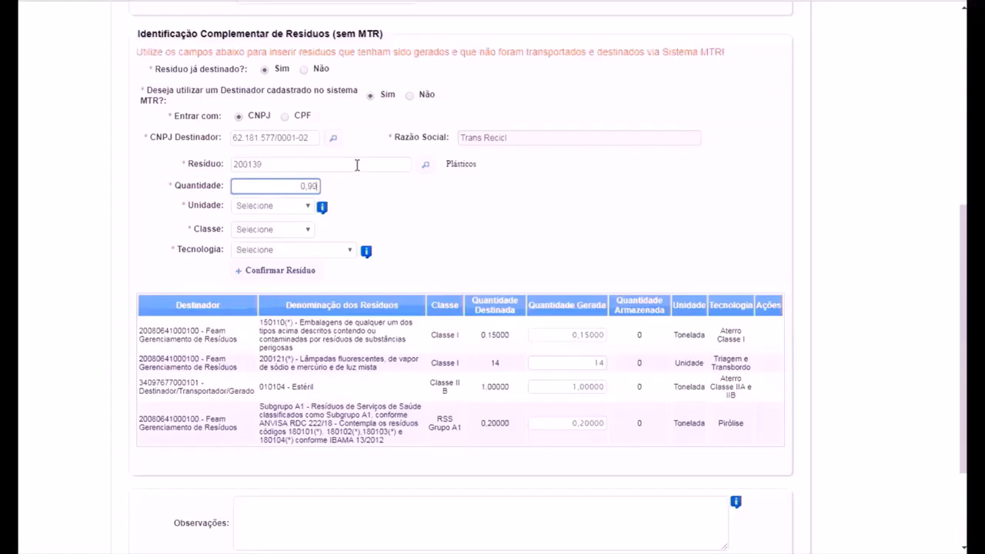
pyautogui.click(306, 208)
pyautogui.click(298, 264)
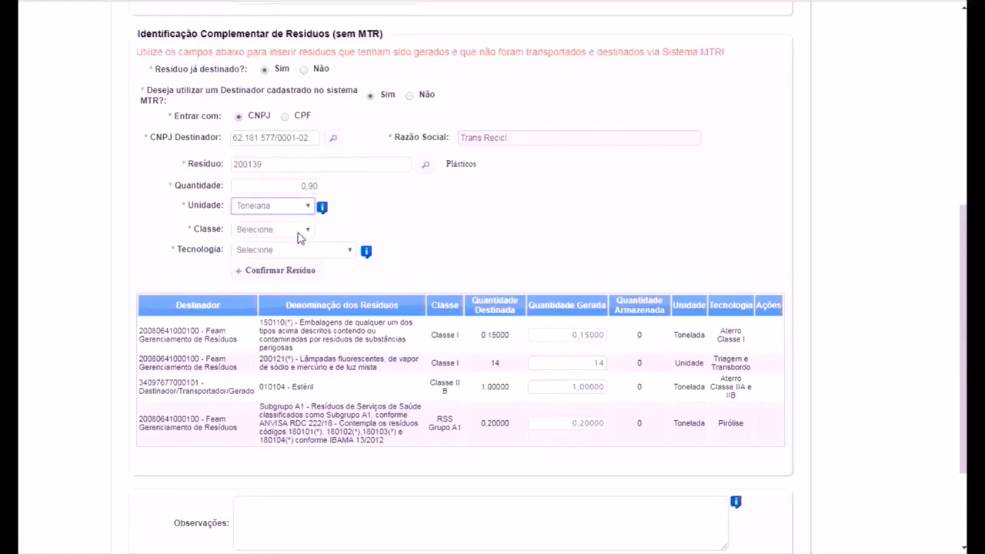
pyautogui.click(298, 231)
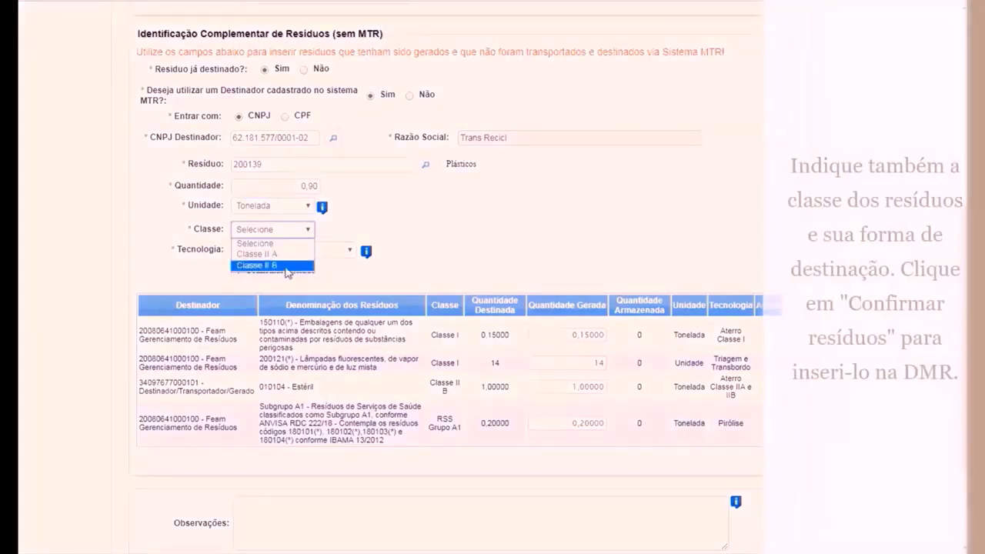
pyautogui.click(291, 260)
pyautogui.click(285, 251)
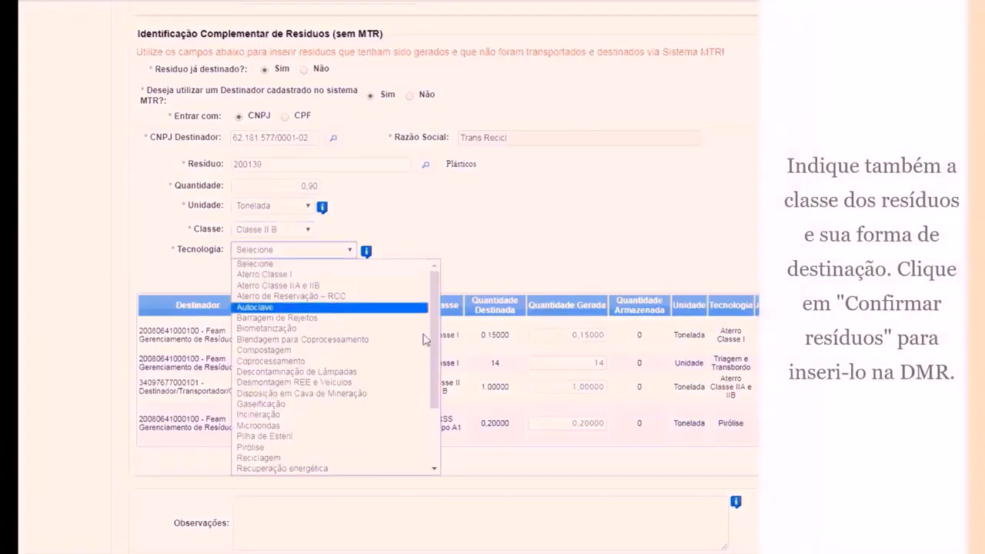
pyautogui.scroll(-3, 431, 429)
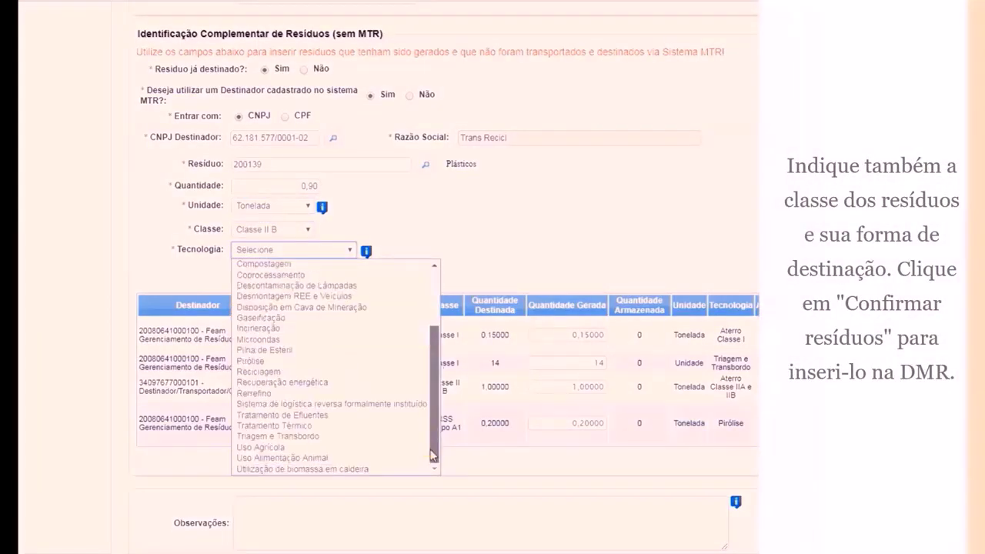
pyautogui.click(315, 435)
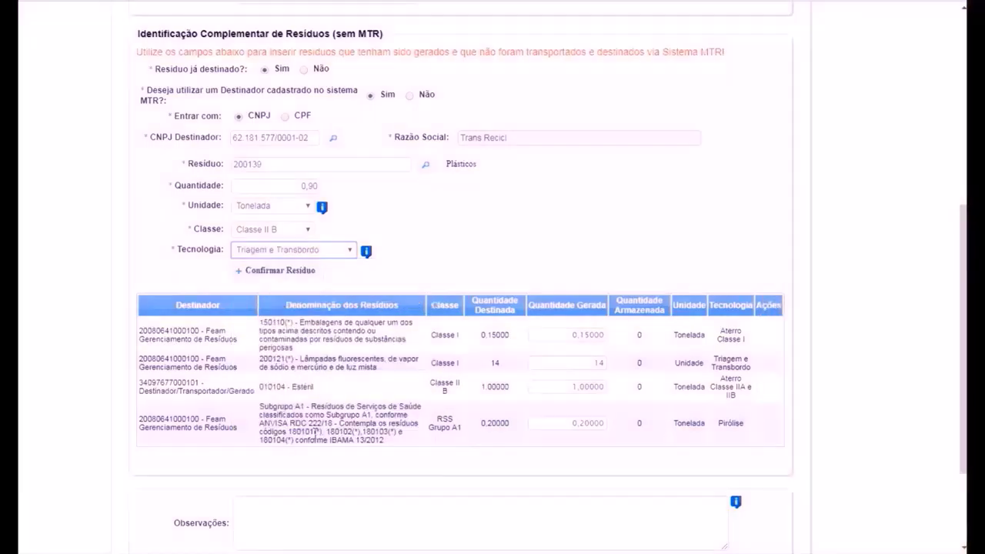
pyautogui.click(308, 276)
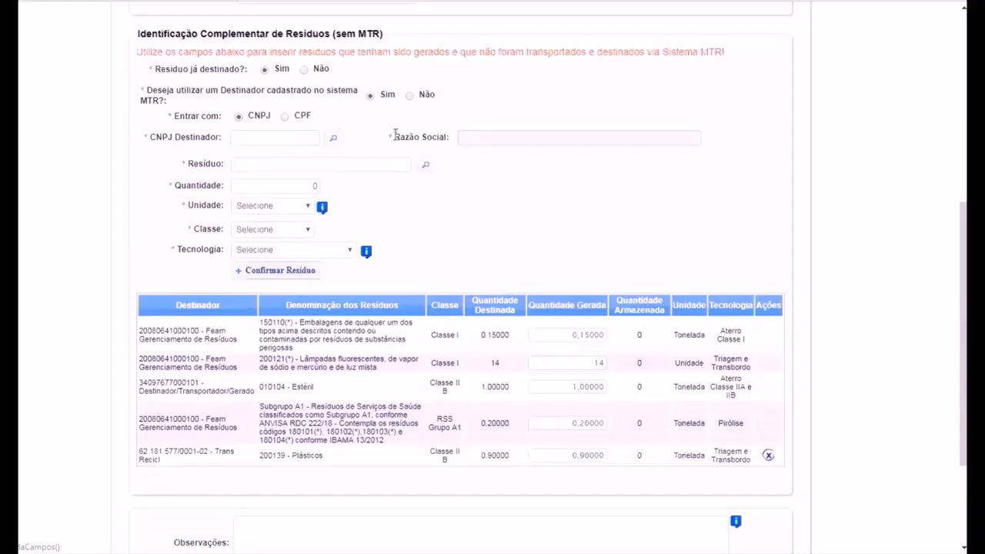
# Mark the destination unregistered, paste its CNPJ, name it 'Cooperativa Mineira', and open residue search
pyautogui.click(409, 96)
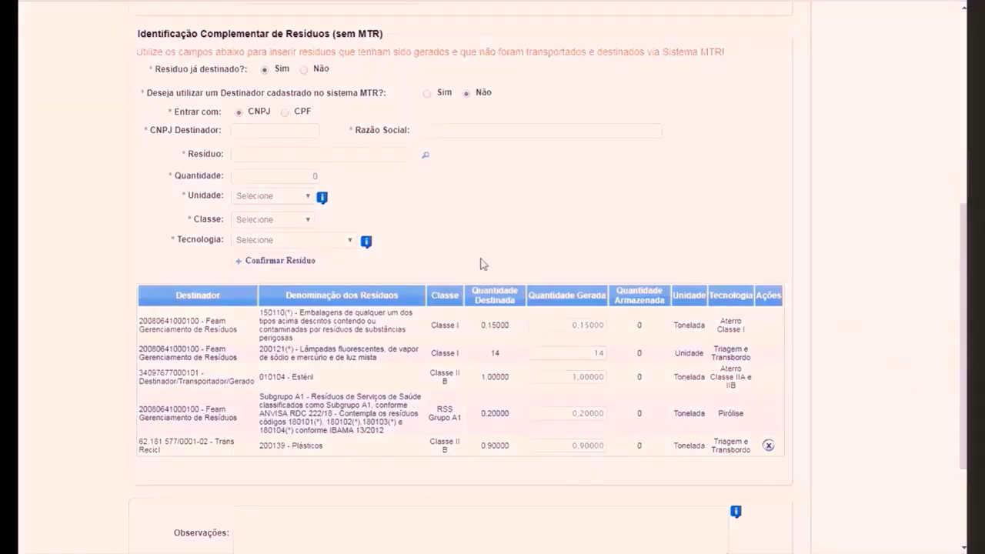
pyautogui.click(254, 130)
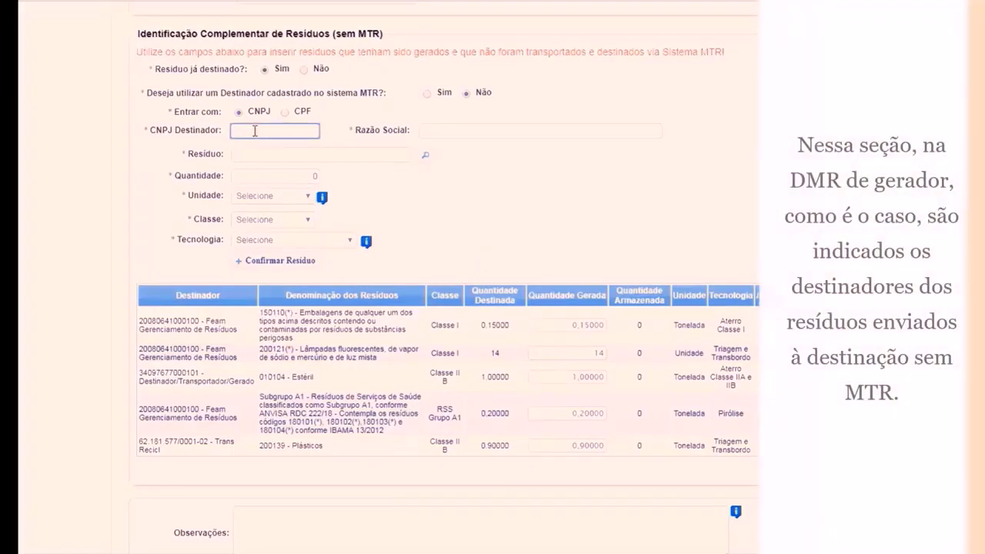
pyautogui.write('50.440.519/0001-69')
pyautogui.click(464, 132)
pyautogui.write('Cooperati')
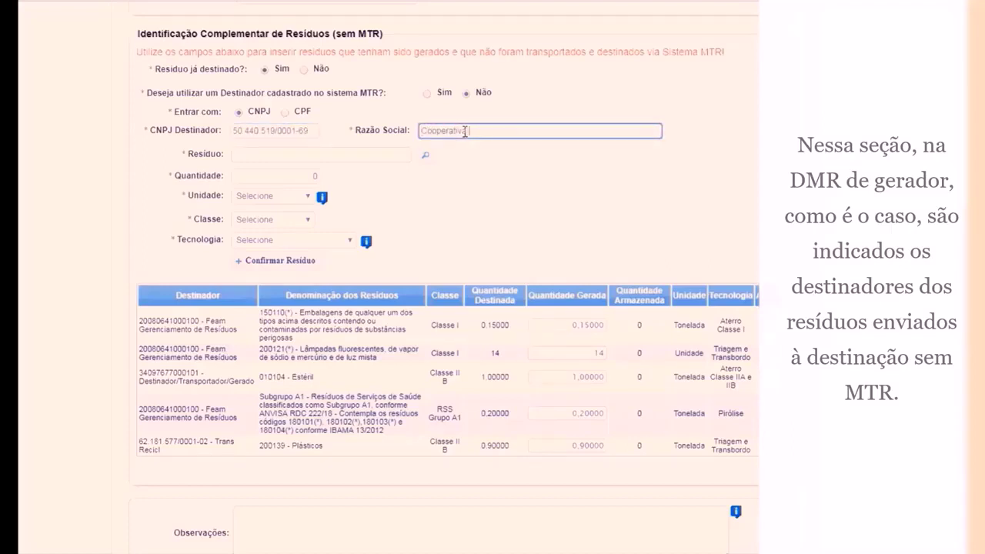
pyautogui.write('va Mineira')
pyautogui.click(424, 156)
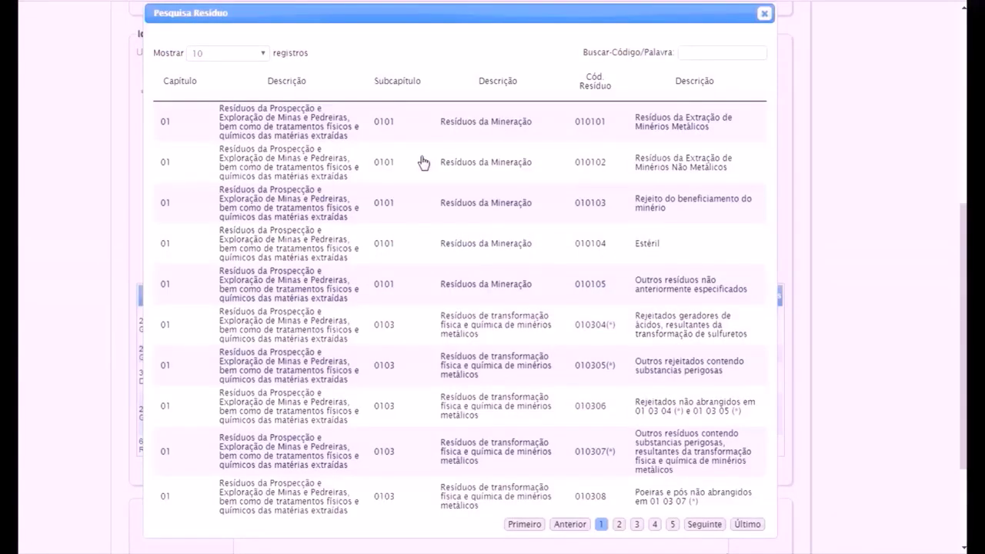
# Search 'papel', go to results page 3, and pick 200101 Papel e cartão
pyautogui.click(701, 53)
pyautogui.write('pap')
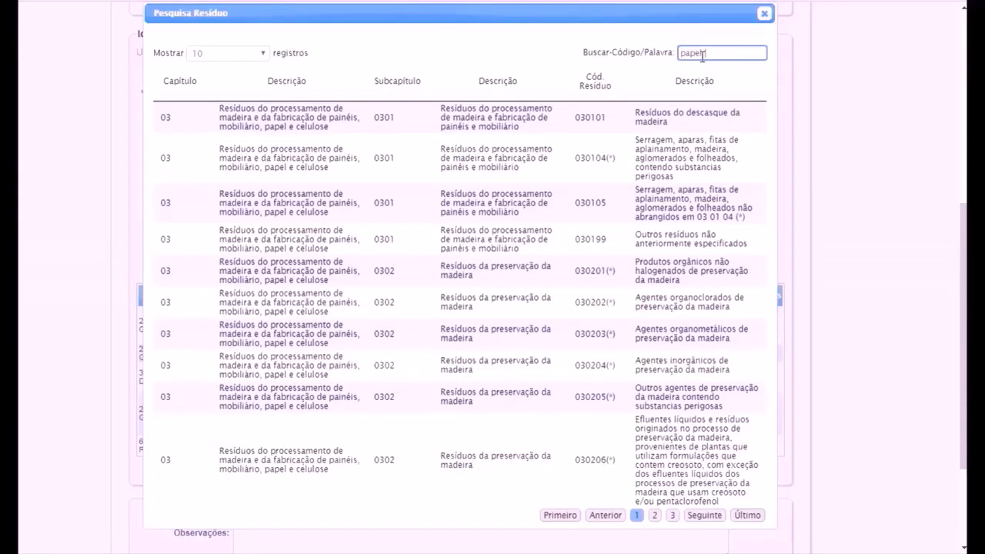
pyautogui.write('el')
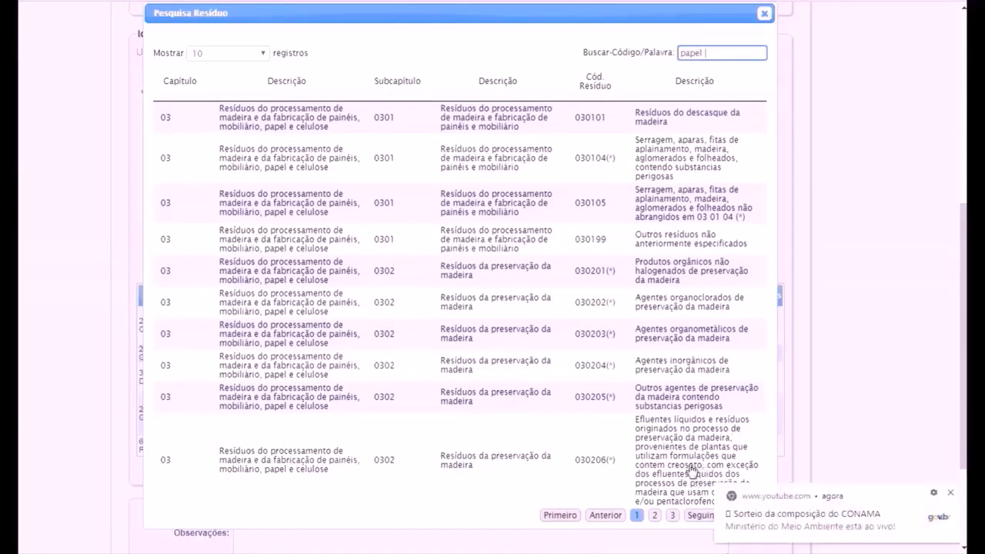
pyautogui.click(674, 515)
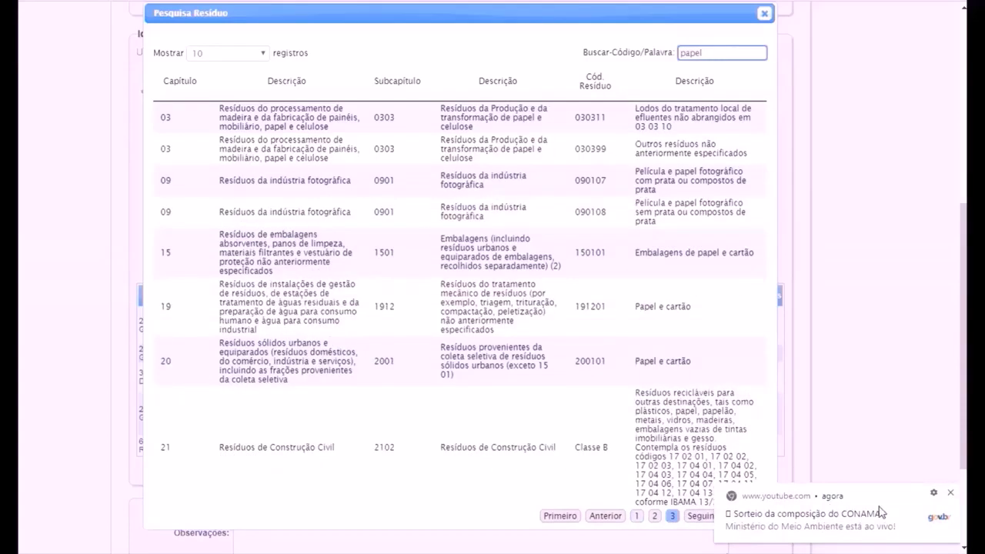
pyautogui.click(951, 493)
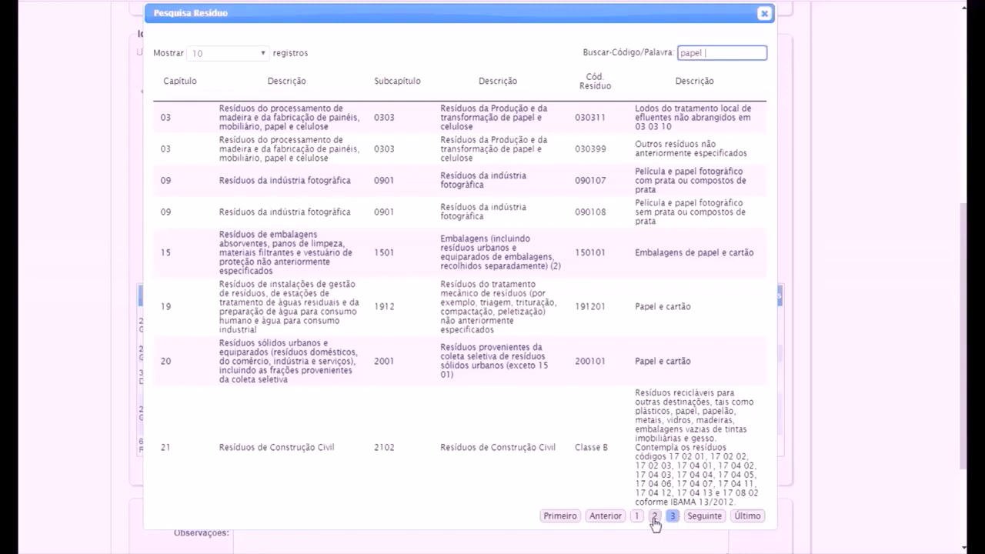
pyautogui.click(631, 366)
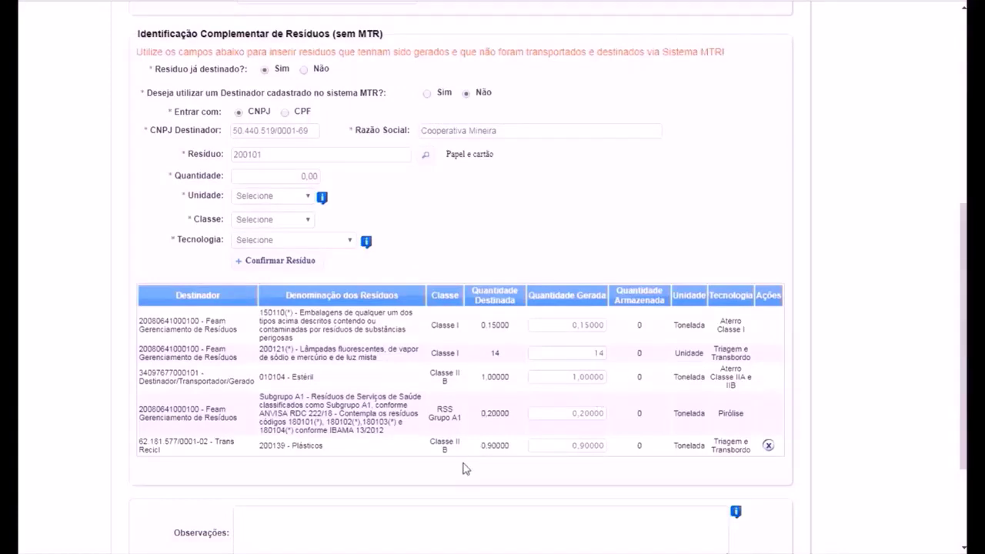
# Enter 1,40 Tonelada, Classe II B, Reciclagem for Papel e cartão and confirm the residue
pyautogui.click(310, 176)
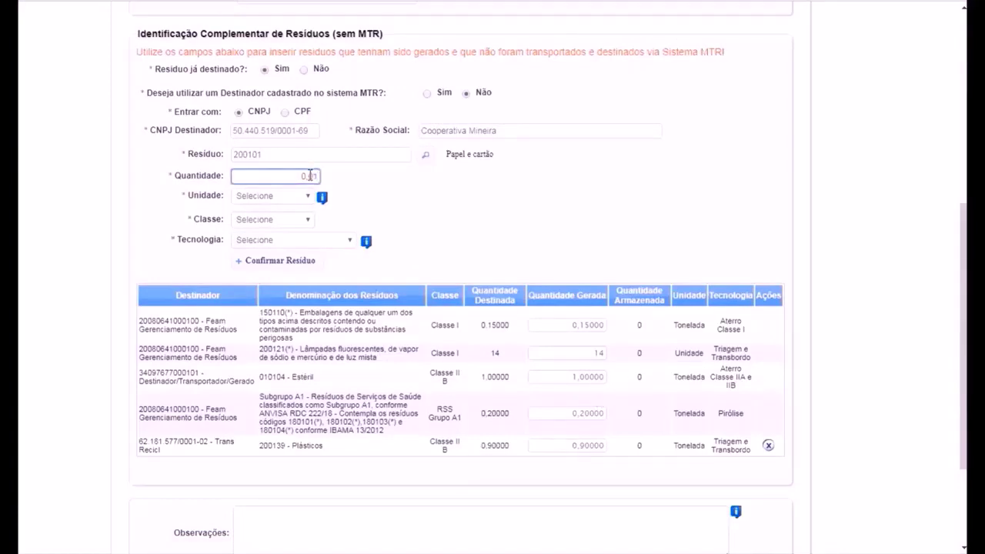
pyautogui.write('1,40')
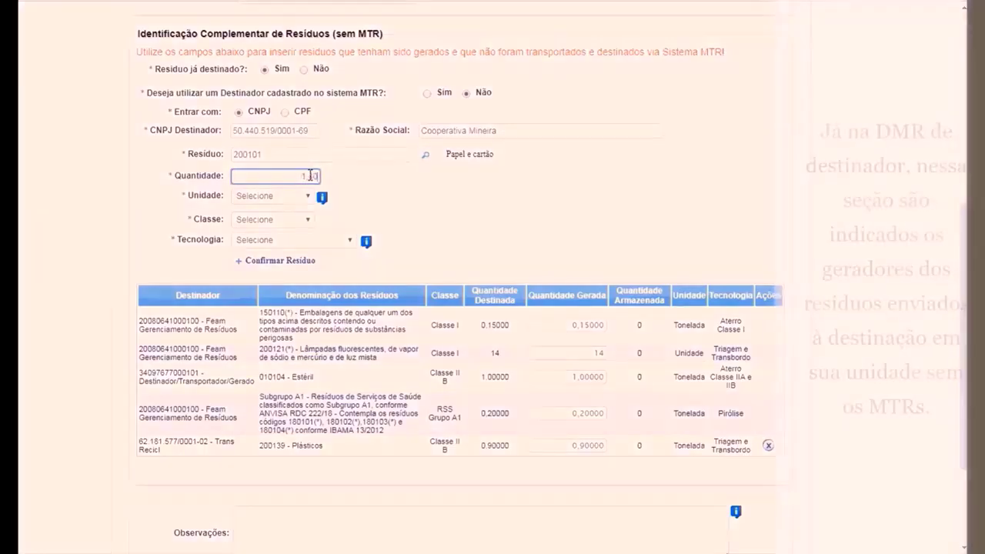
pyautogui.click(273, 195)
pyautogui.click(291, 254)
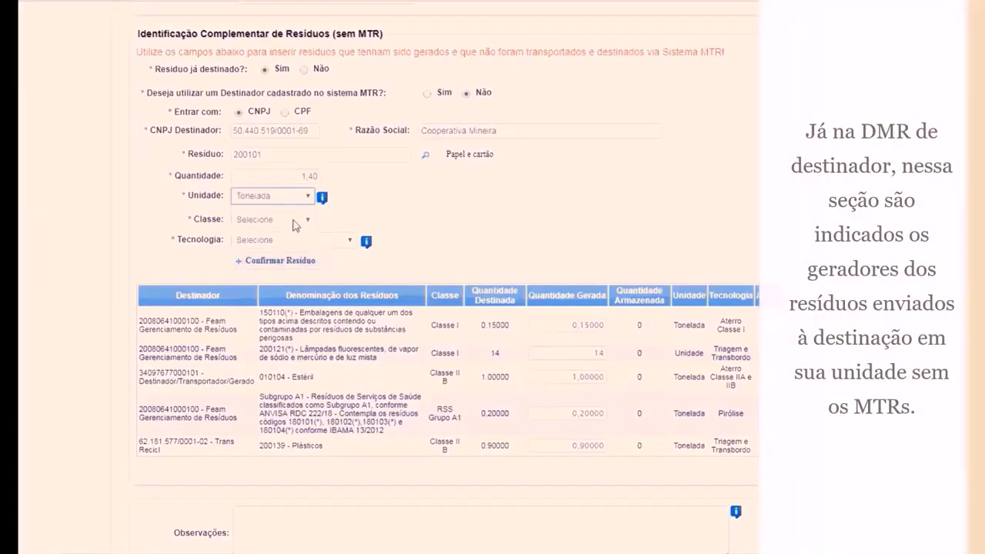
pyautogui.click(297, 220)
pyautogui.click(298, 246)
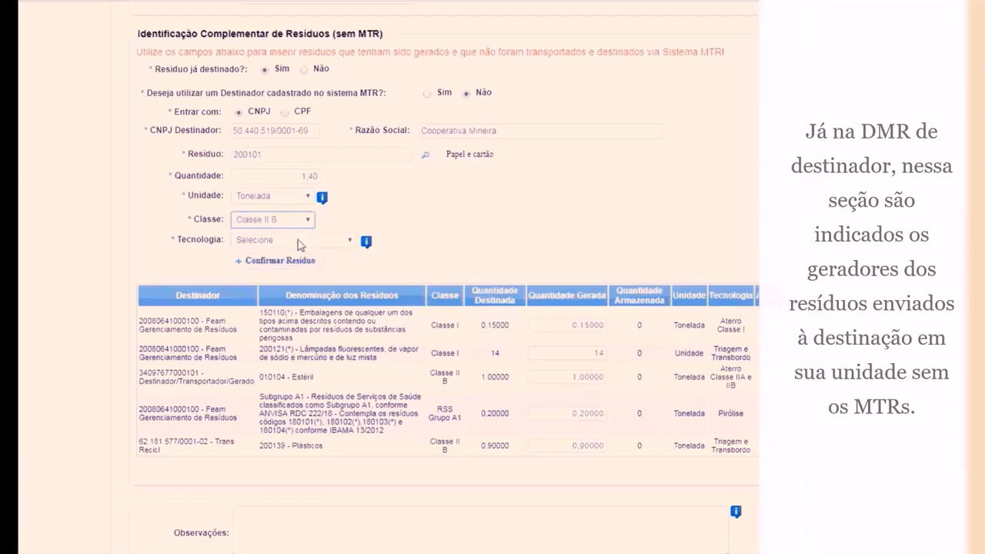
pyautogui.click(300, 245)
pyautogui.moveTo(428, 381); pyautogui.dragTo(426, 437)
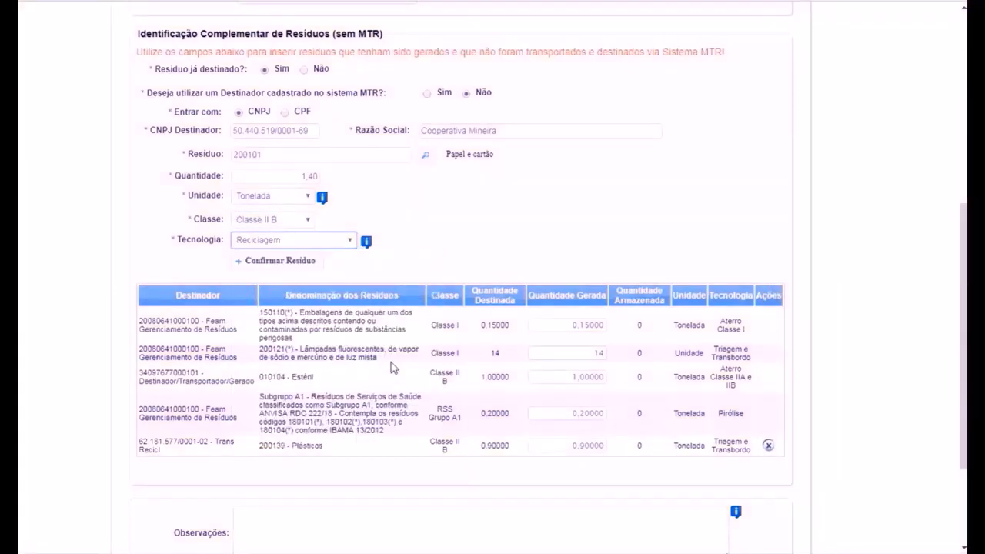
pyautogui.click(314, 261)
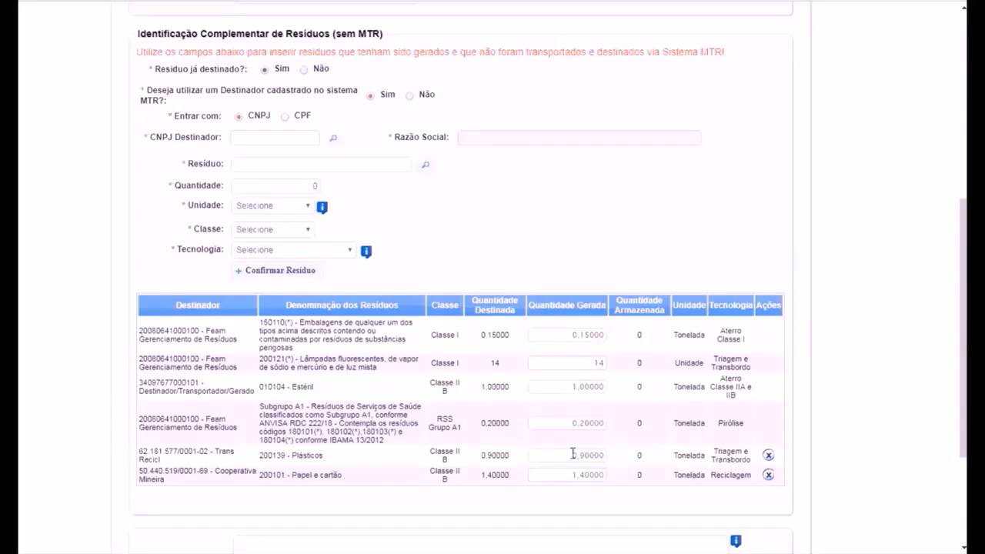
# Type in Observações: 'Resíduos recicláveis encaminnados à centrais de triage'
pyautogui.scroll(-2, 573, 454)
pyautogui.click(271, 400)
pyautogui.write('Res')
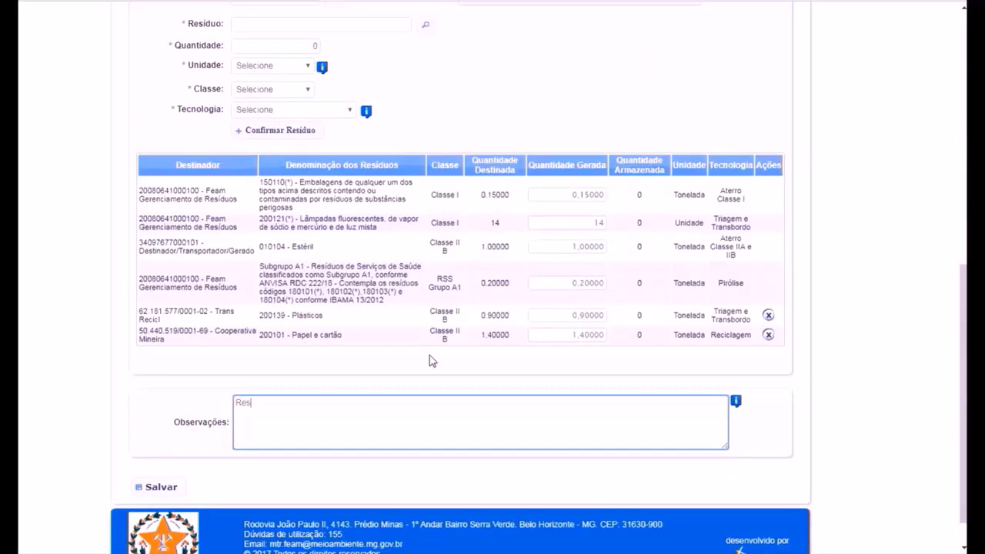
pyautogui.write('íduos recicláveis encaminnad')
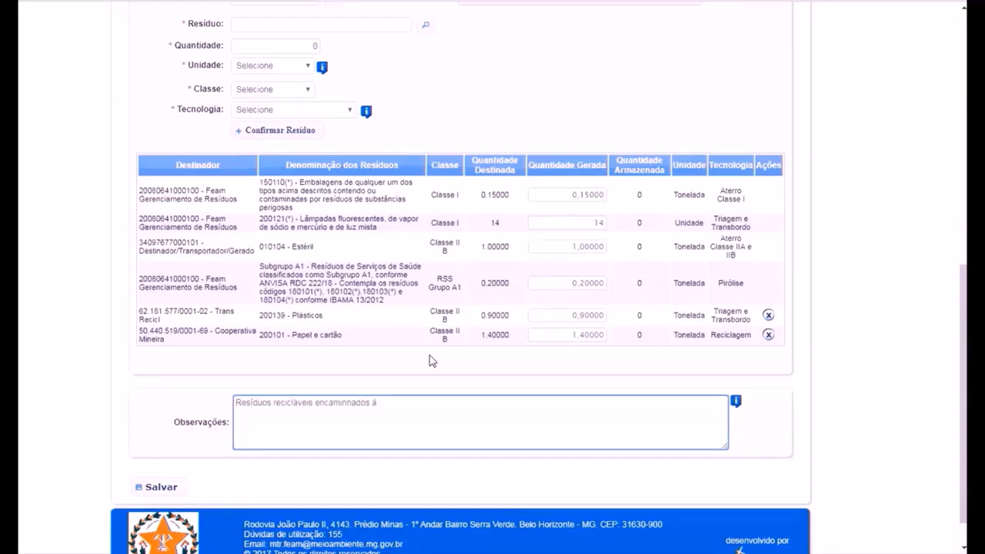
pyautogui.write('os à centrais de triagem e cooperativa de catadores foram inclusos manualmente')
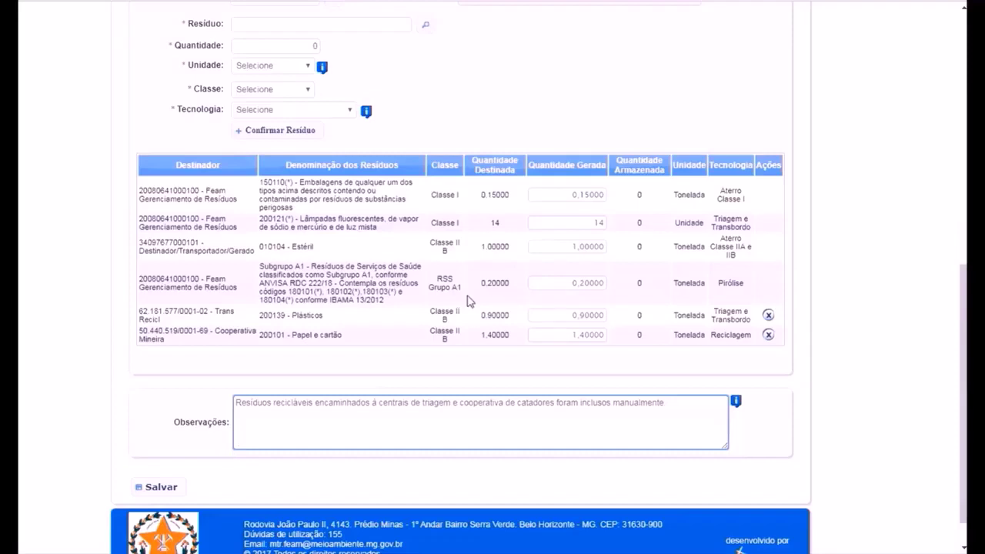
# Save the DMR and dismiss the 'DMR gravada com sucesso!' confirmation
pyautogui.click(158, 488)
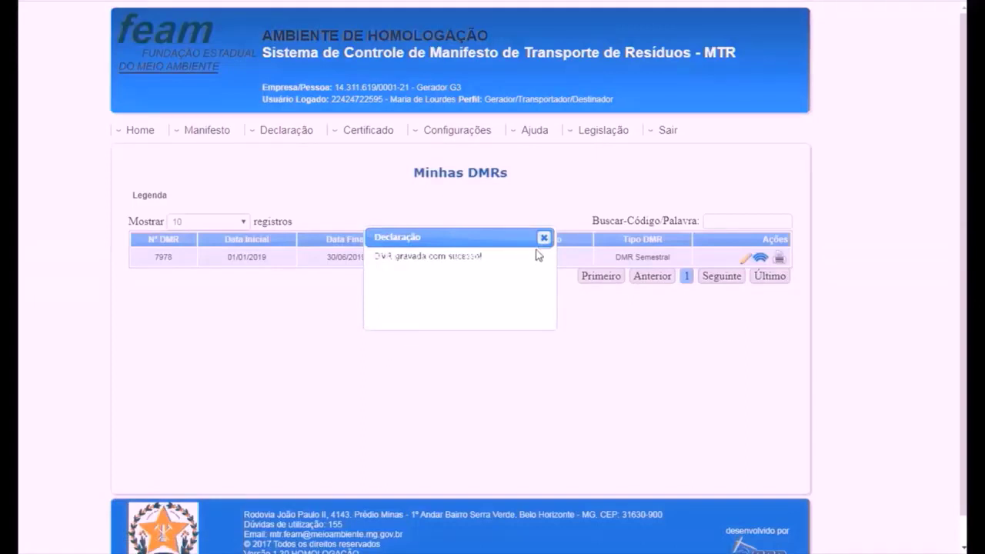
pyautogui.click(544, 237)
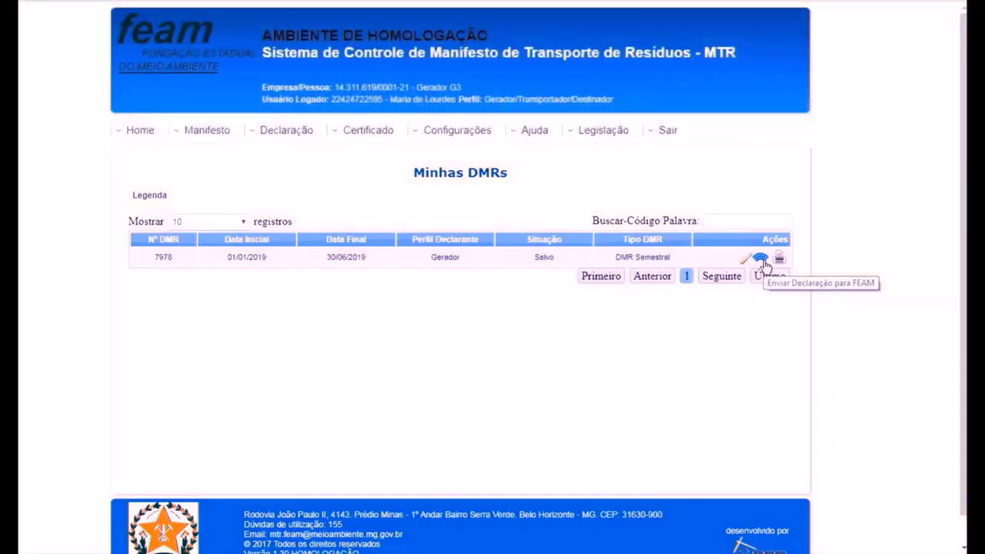
# Send DMR 7978 to FEAM so it shows Declaração Enviada
pyautogui.click(761, 261)
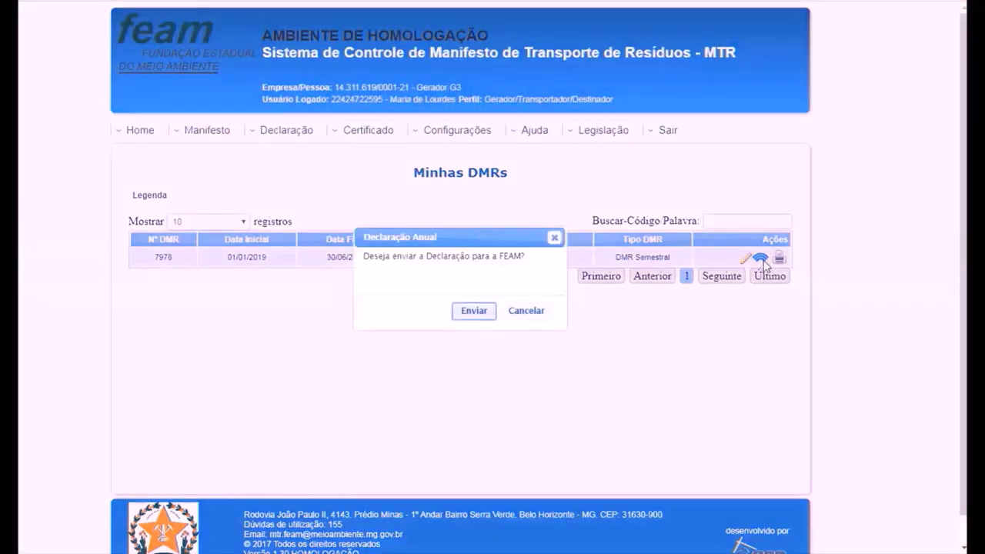
pyautogui.click(474, 311)
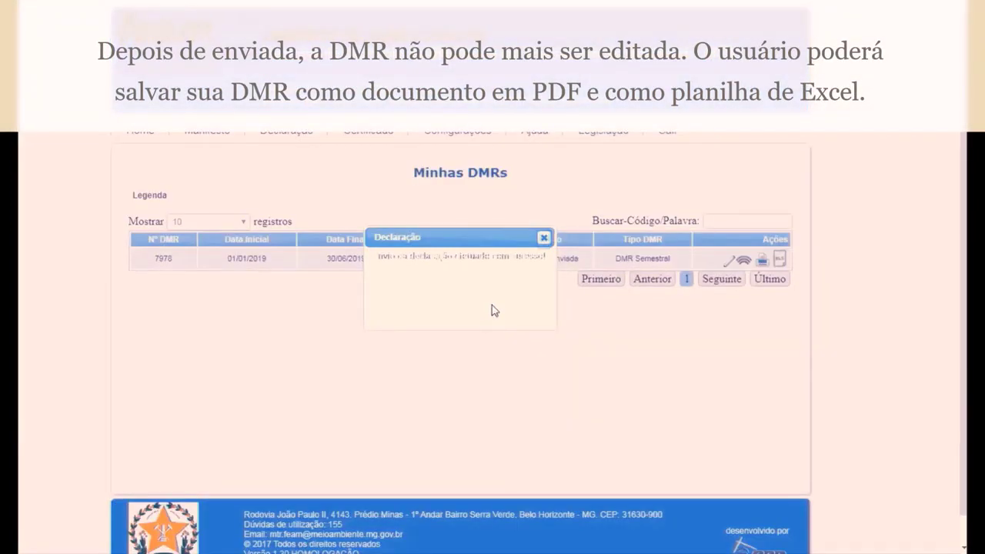
pyautogui.click(543, 237)
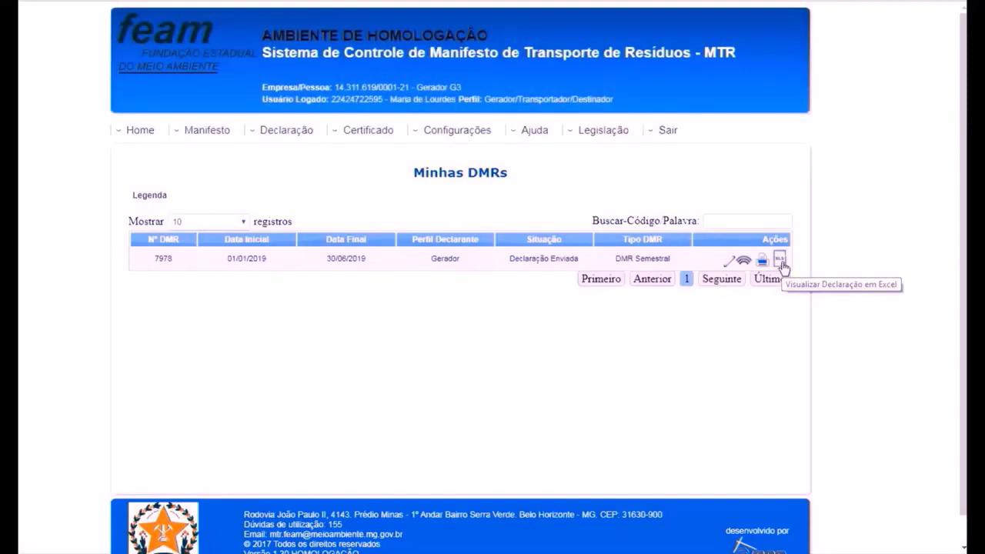
# Export the declaration as an Excel .xls file and open the downloaded spreadsheet
pyautogui.click(780, 263)
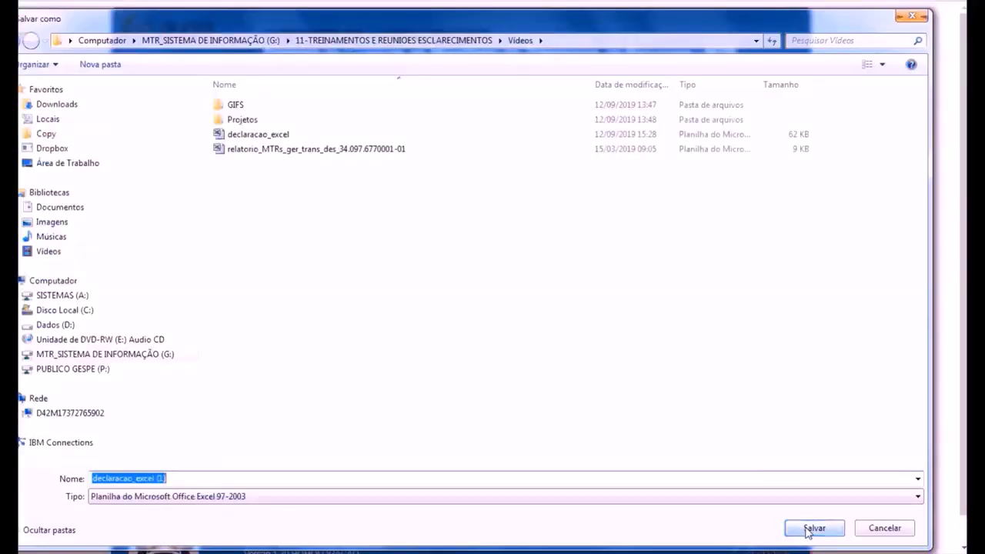
pyautogui.click(809, 528)
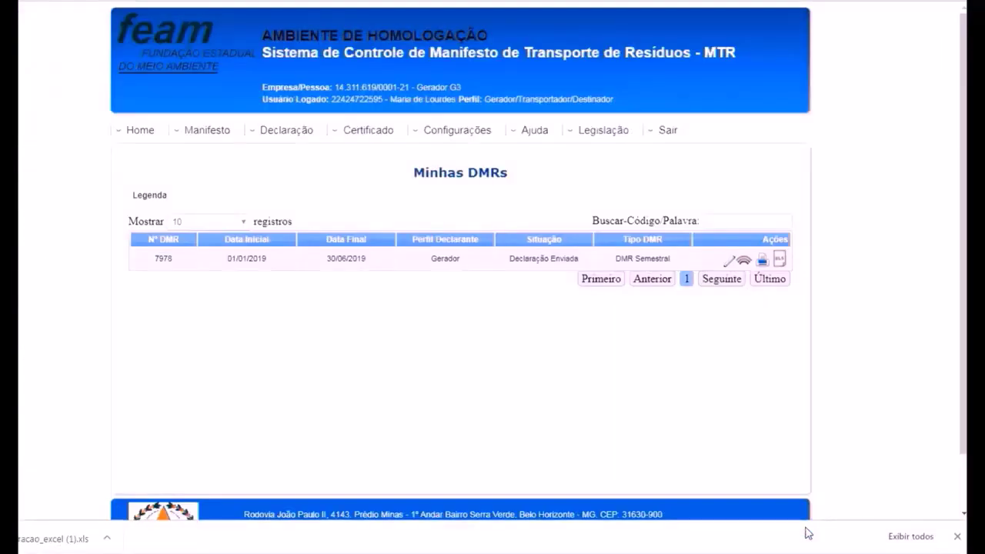
pyautogui.click(61, 539)
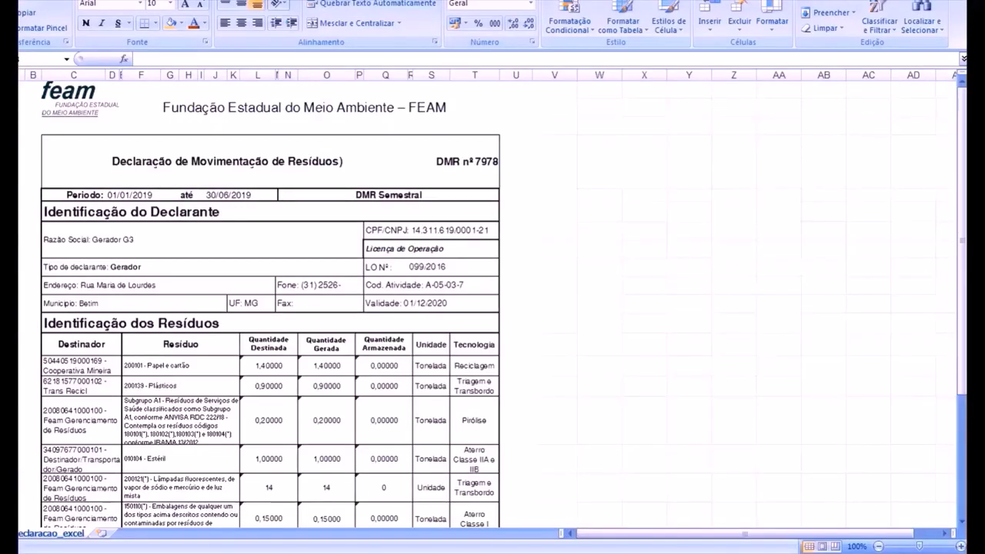
pyautogui.click(961, 345)
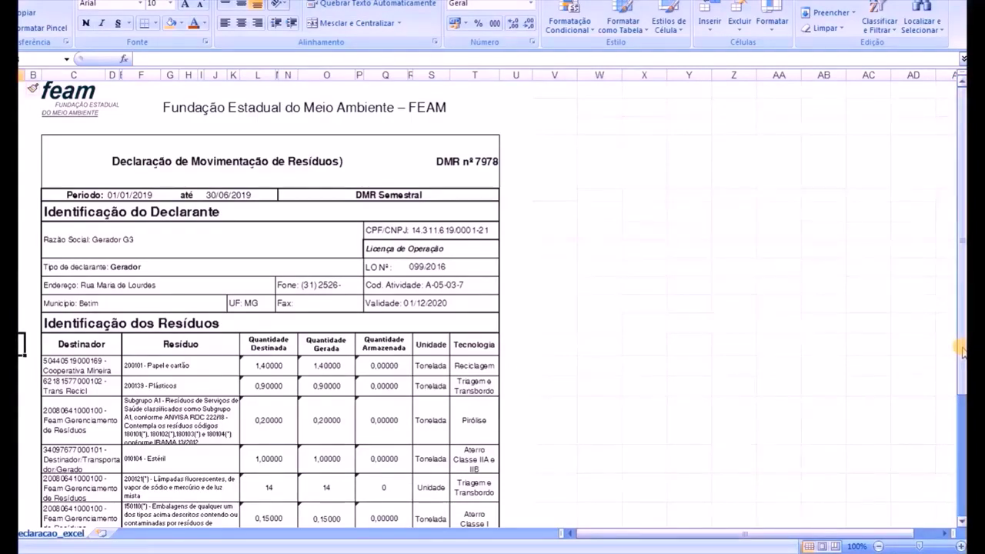
pyautogui.click(961, 521)
pyautogui.click(961, 522)
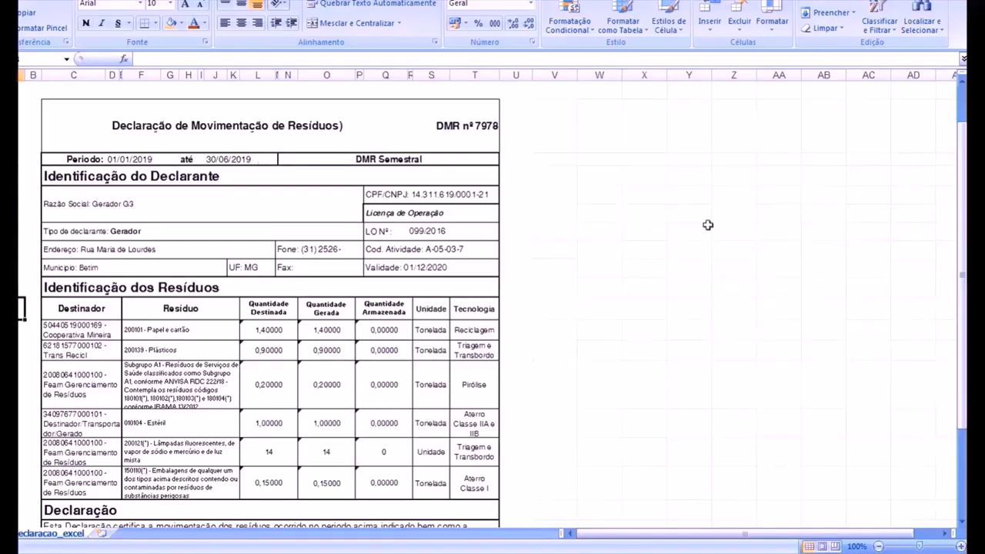
pyautogui.moveTo(962, 326); pyautogui.dragTo(963, 417)
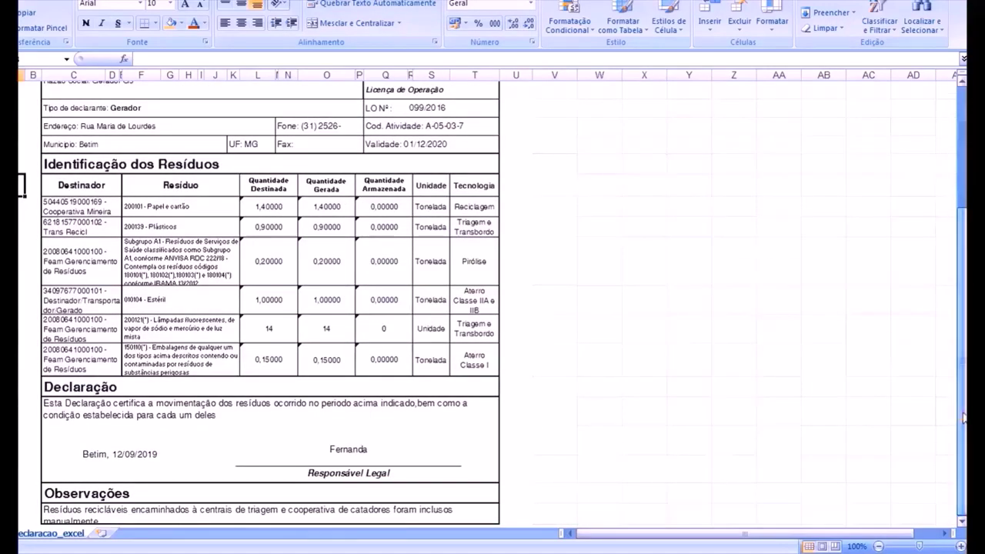